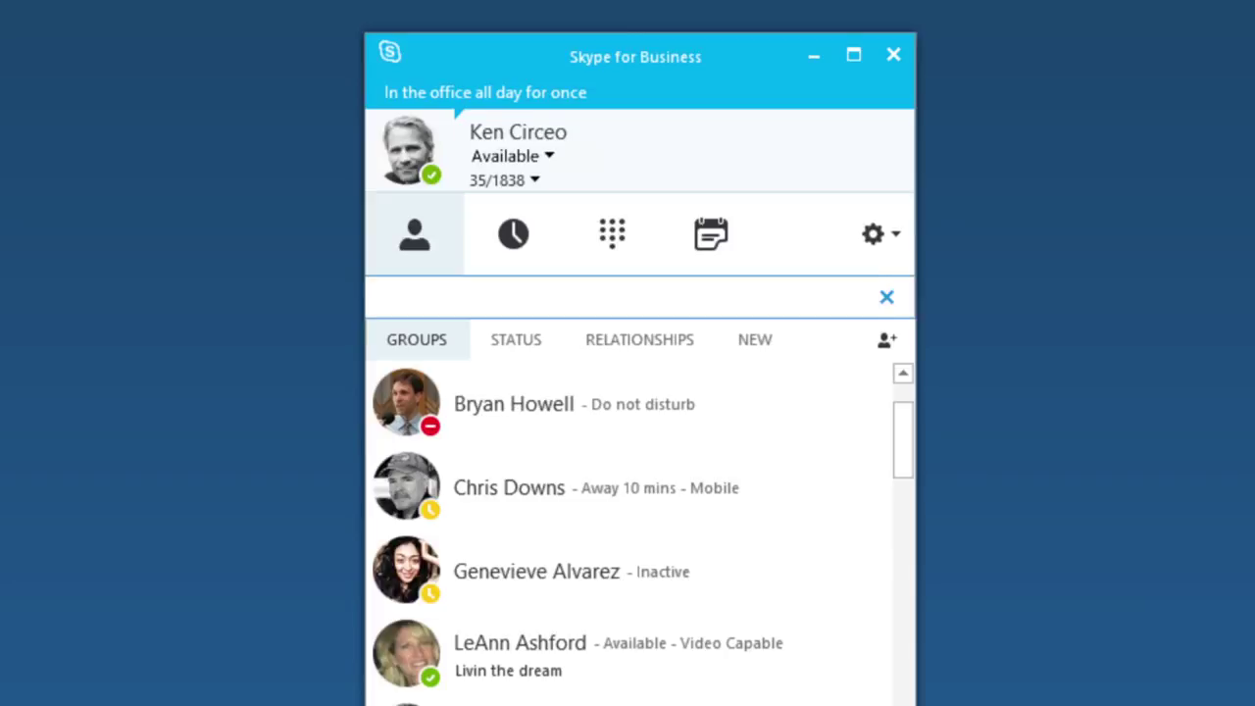
key("BackSpace")
type("devin reu")
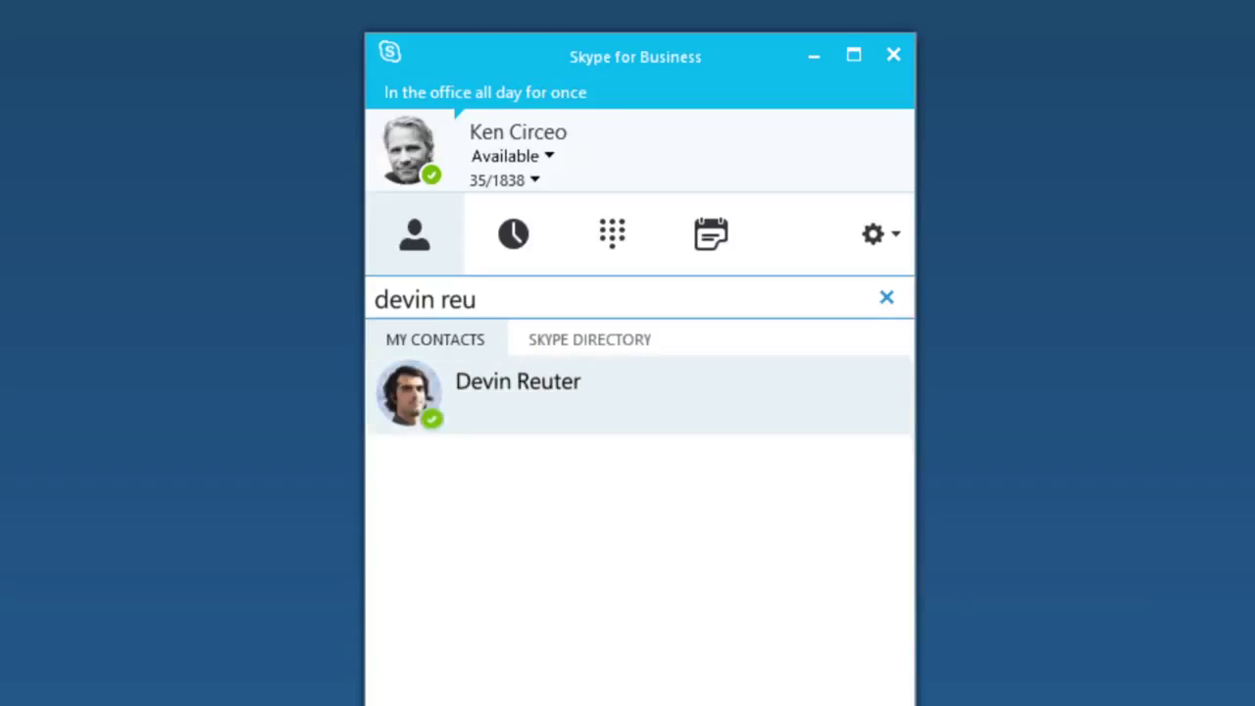
key("ctrl+a")
key("BackSpace")
type("425-555-1")
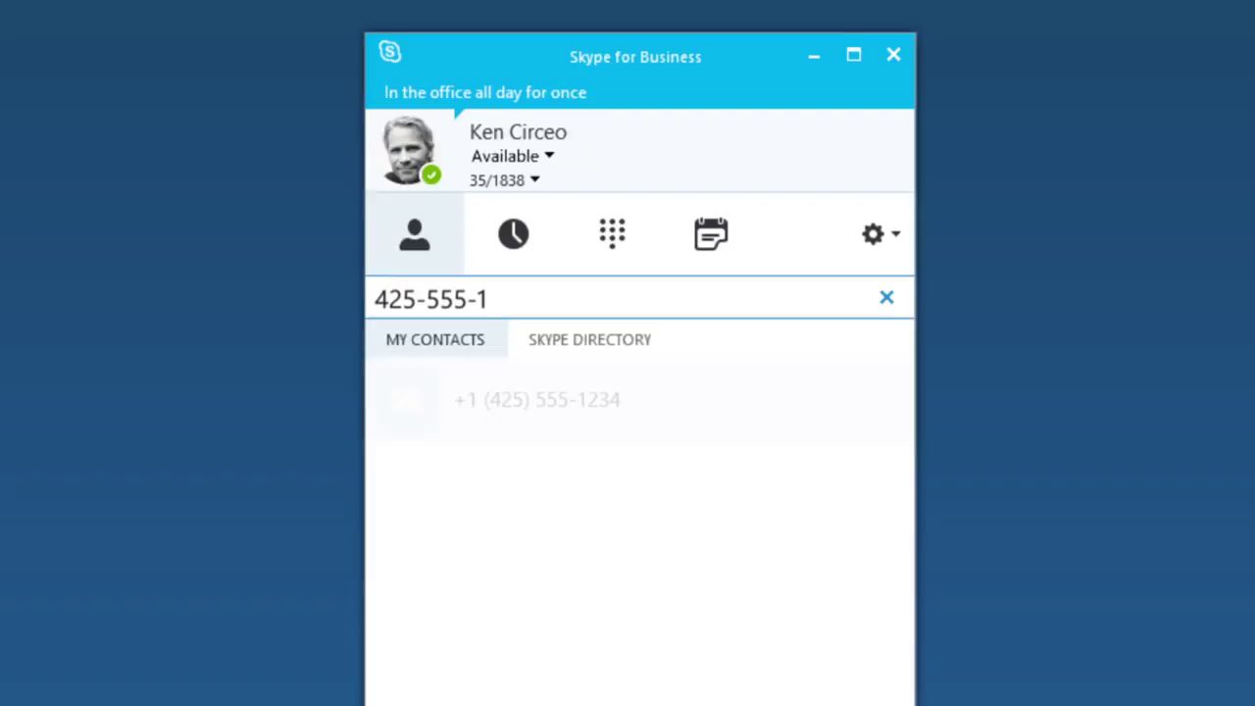
type("234")
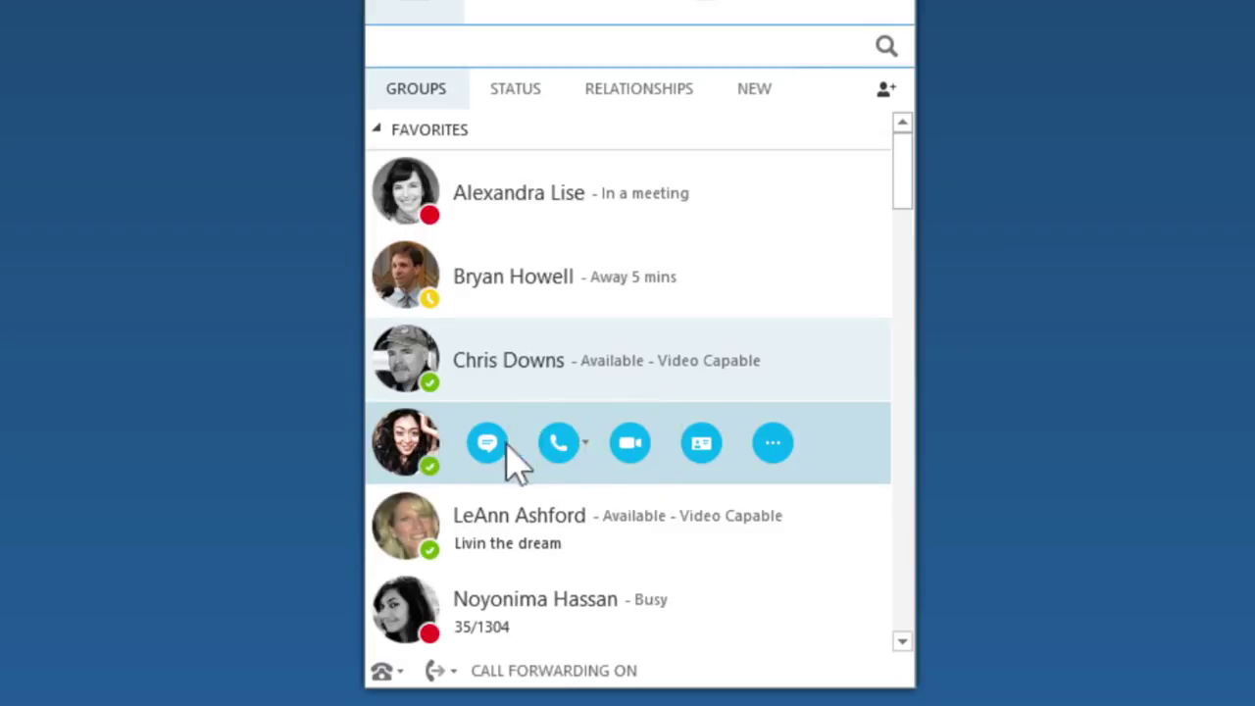
left_click(772, 443)
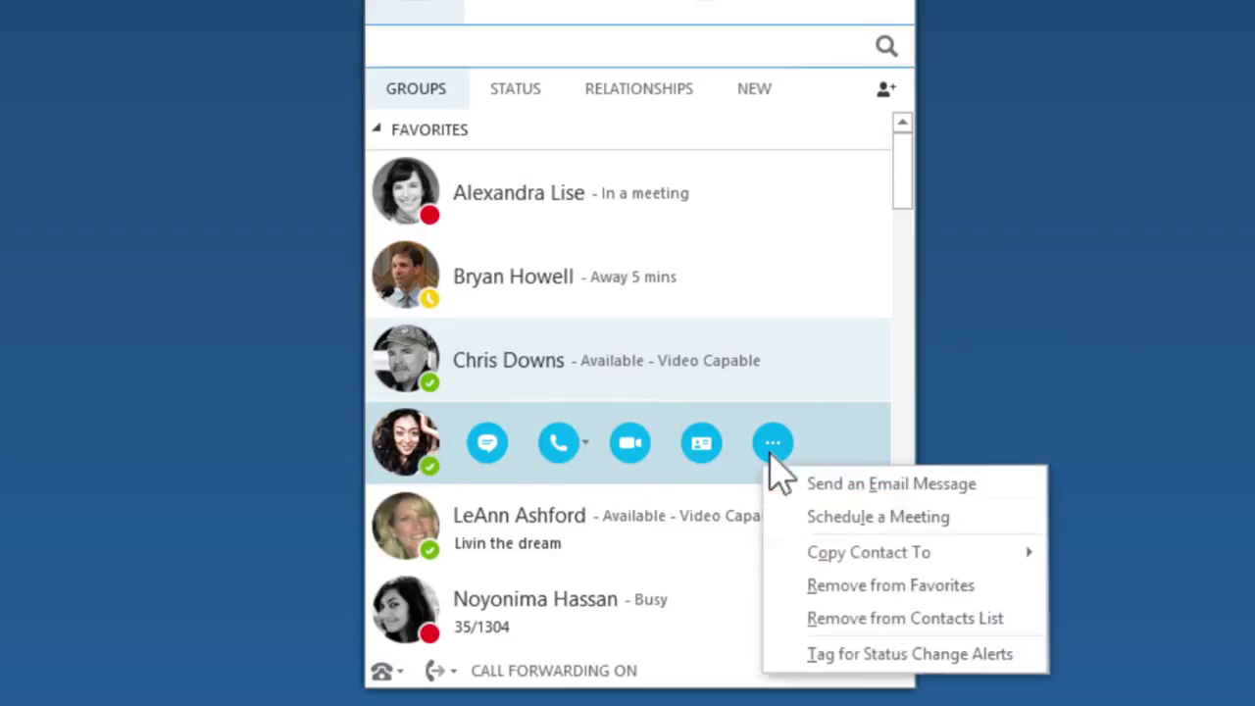
left_click(863, 517)
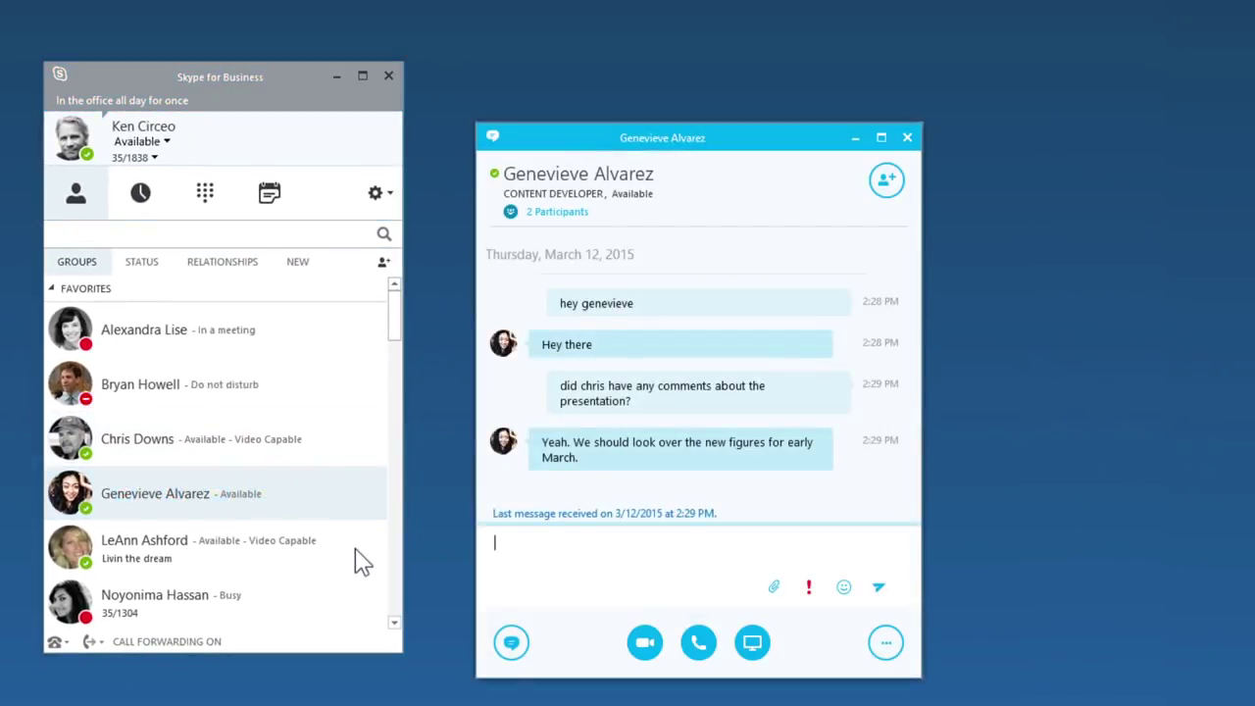
type("I'll pull him in...\\")
key("Return")
left_click_drag(81, 443, 499, 587)
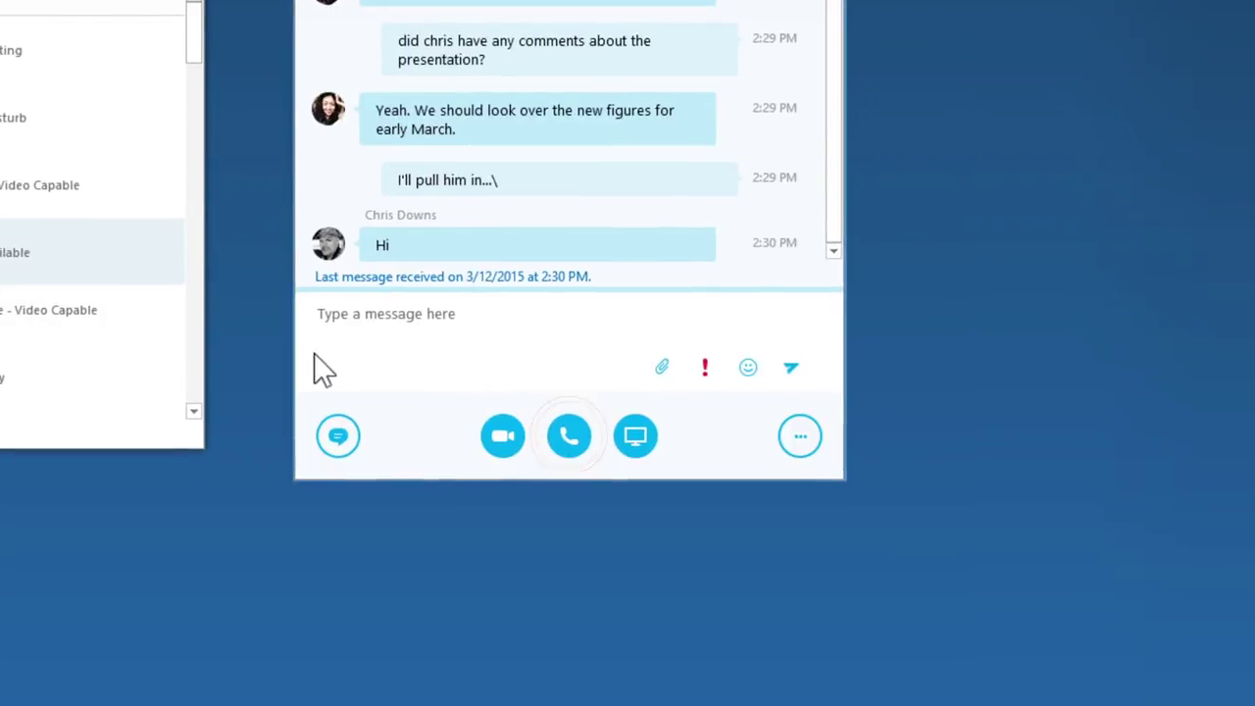
left_click(633, 429)
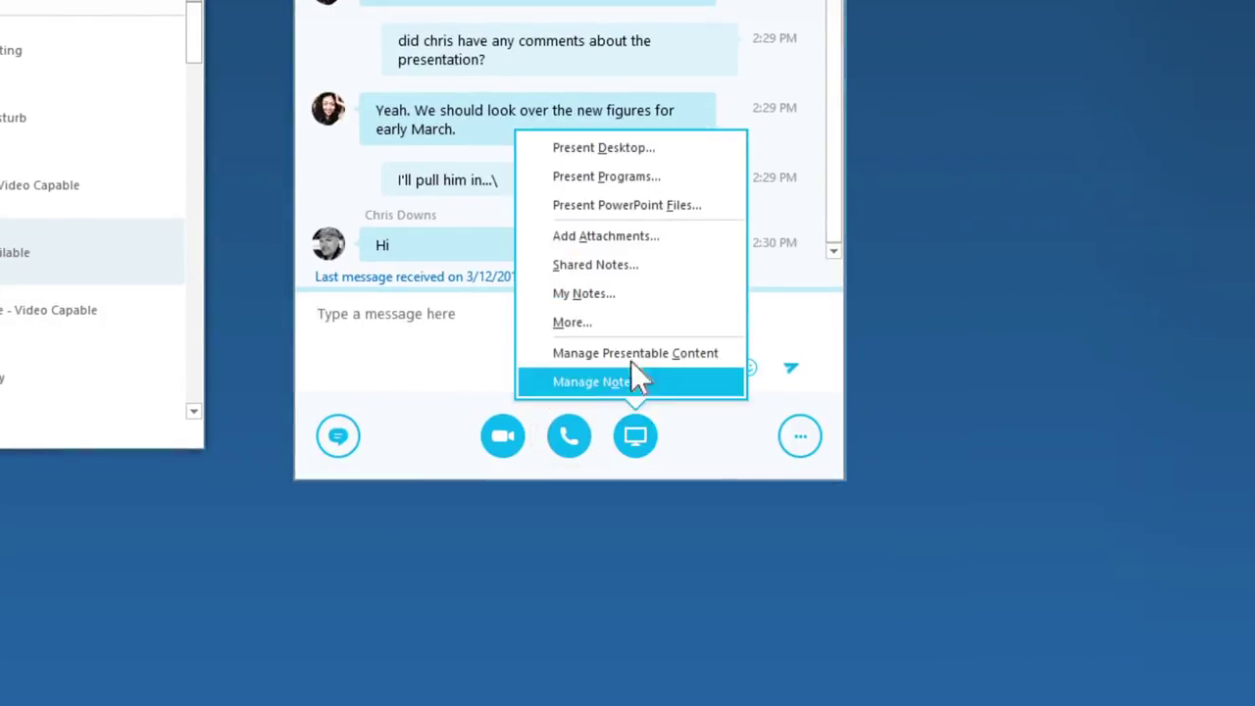
left_click(638, 149)
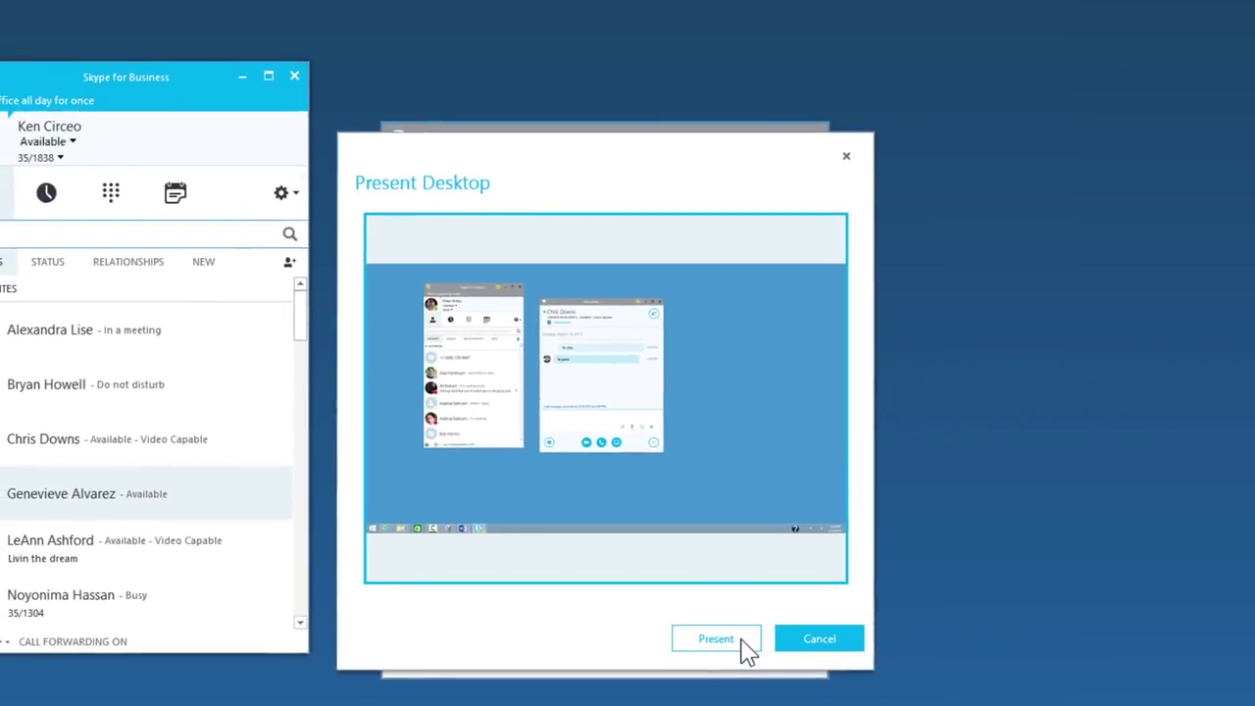
left_click(716, 638)
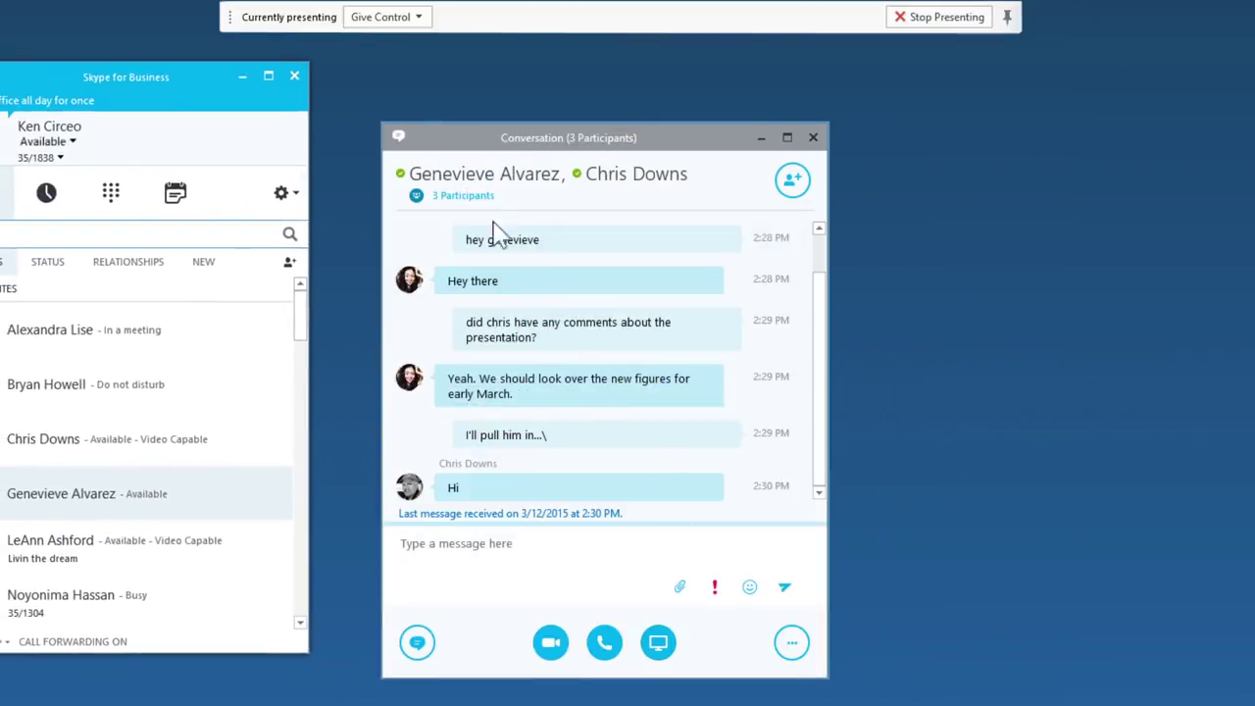
left_click(380, 19)
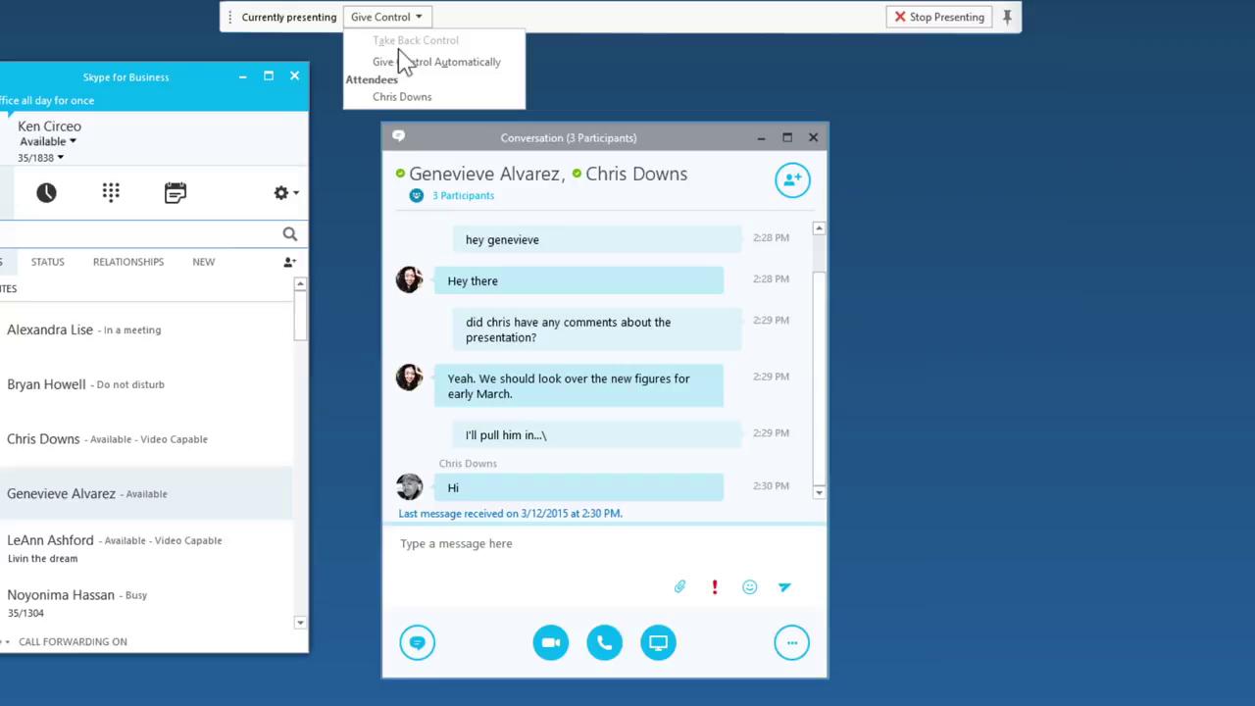
left_click(401, 96)
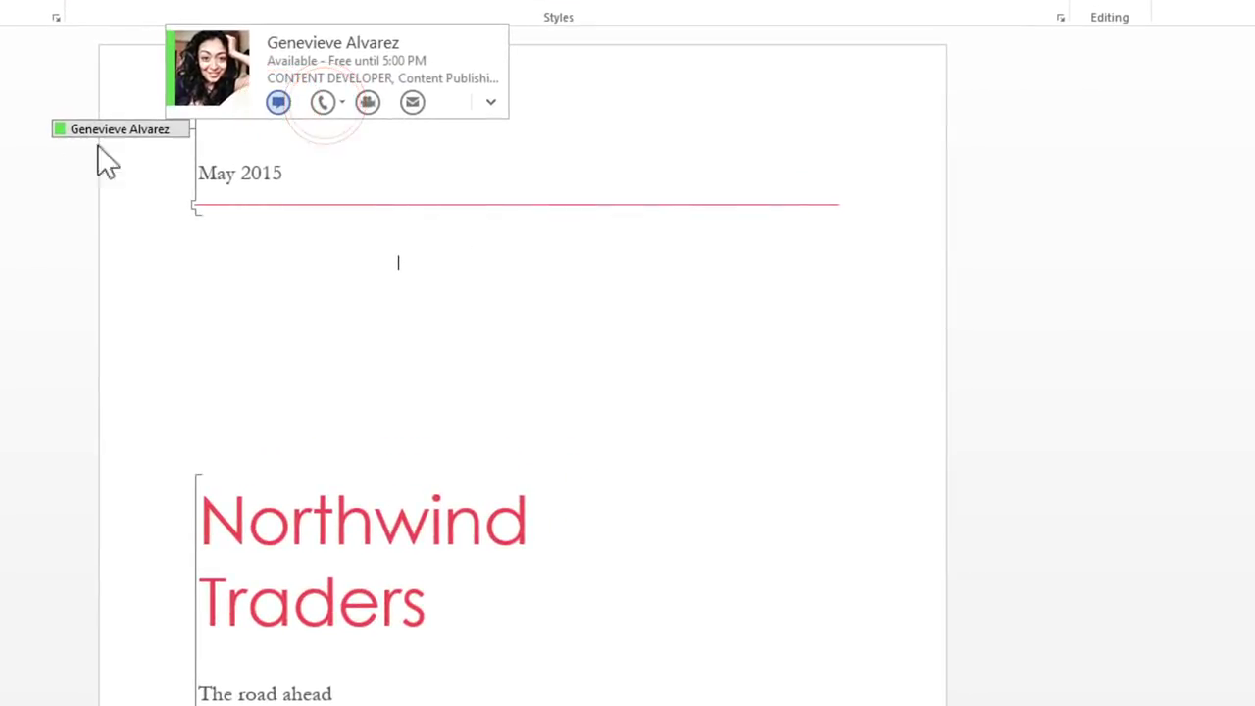
left_click(279, 102)
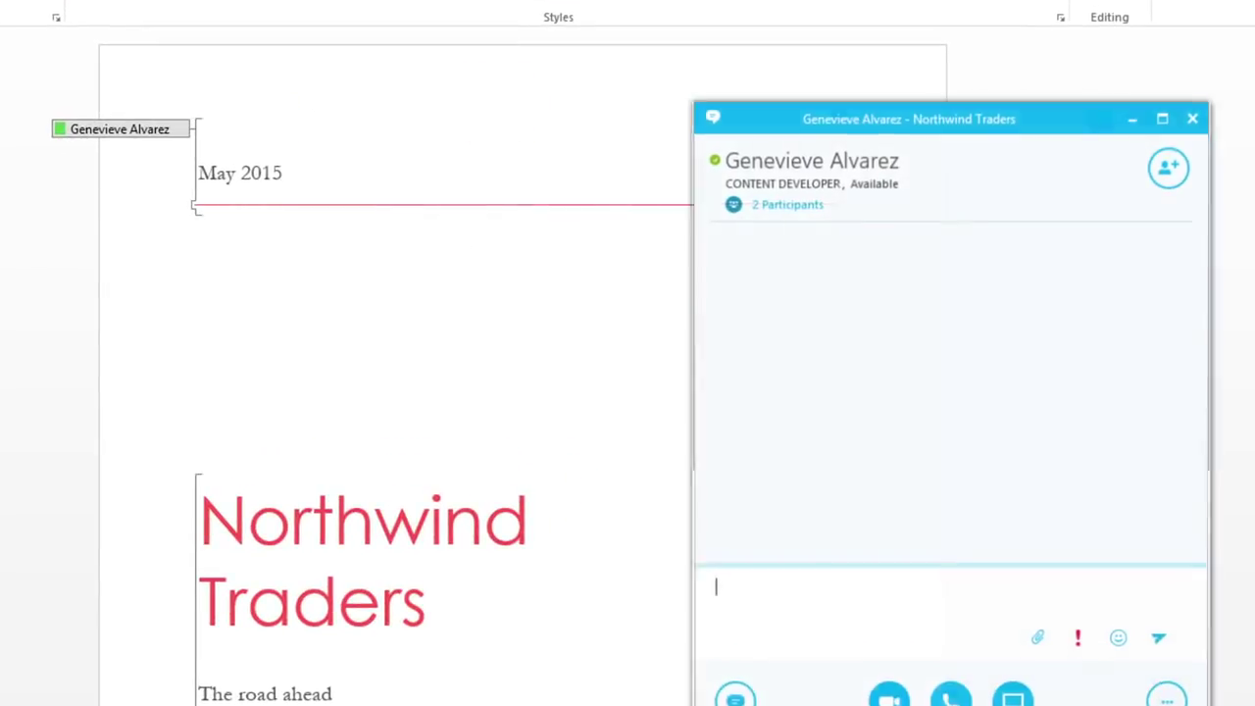
type("hey there. just saw your comment on the doc.")
key("Return")
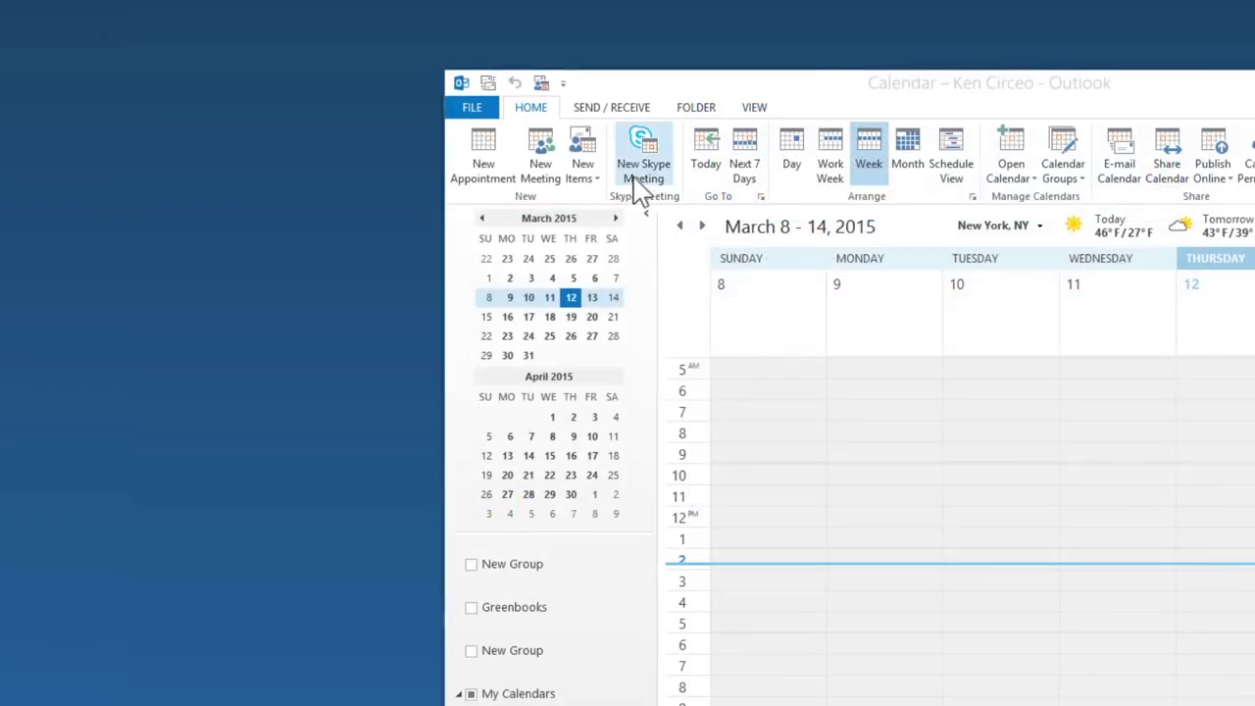
Step: Send a Kick-off Skype Meeting invitation for Monday 3/16/2015, 1–2 PM
left_click(642, 167)
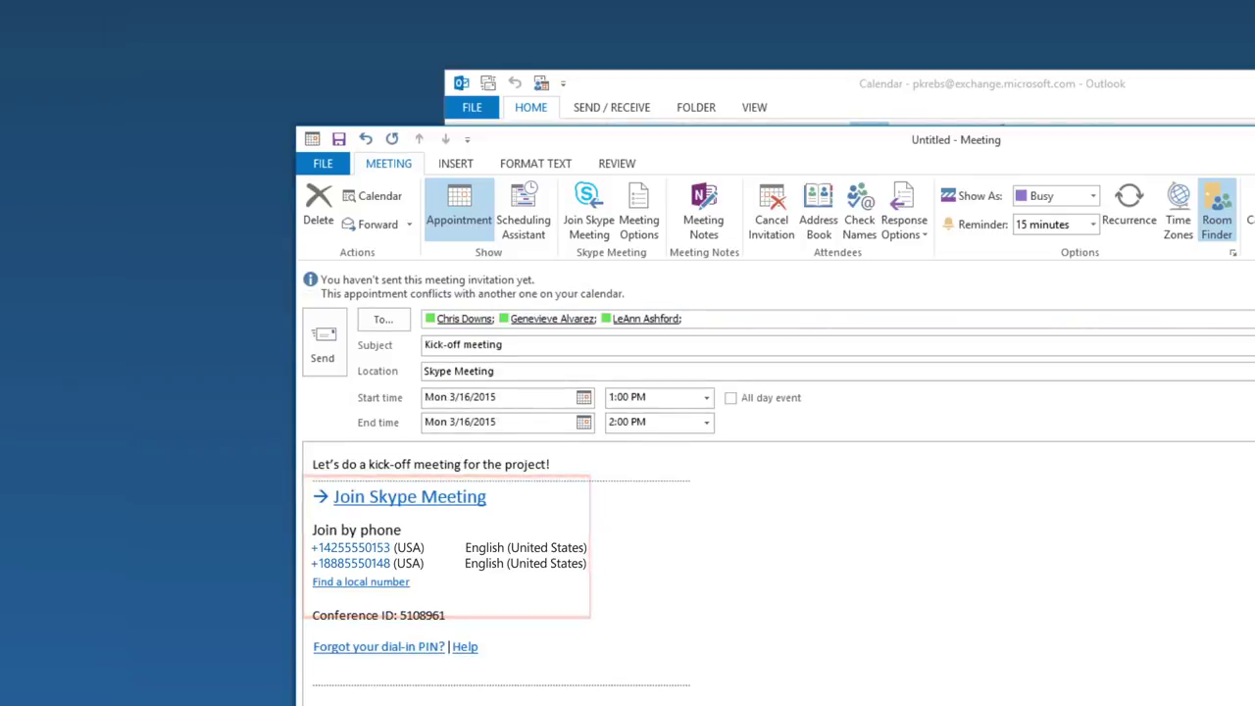
left_click(324, 343)
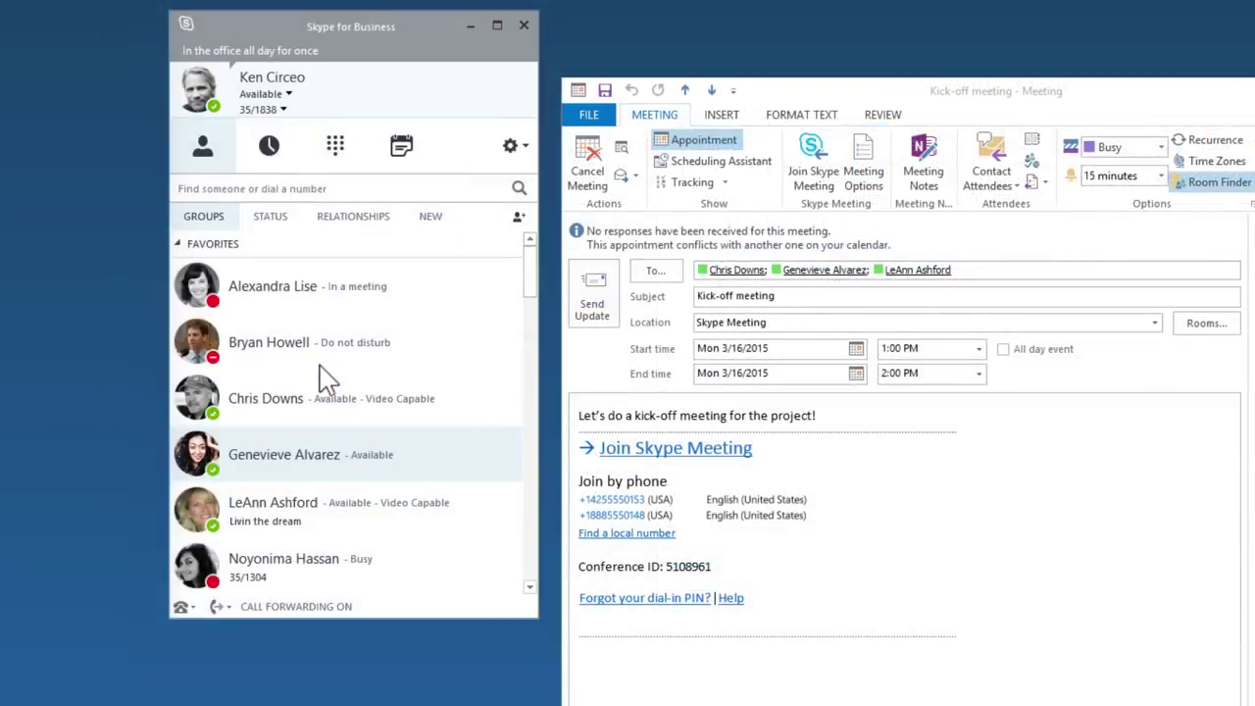
Step: Join the Kick-off meeting from its Join Skype Meeting link
left_click(600, 447)
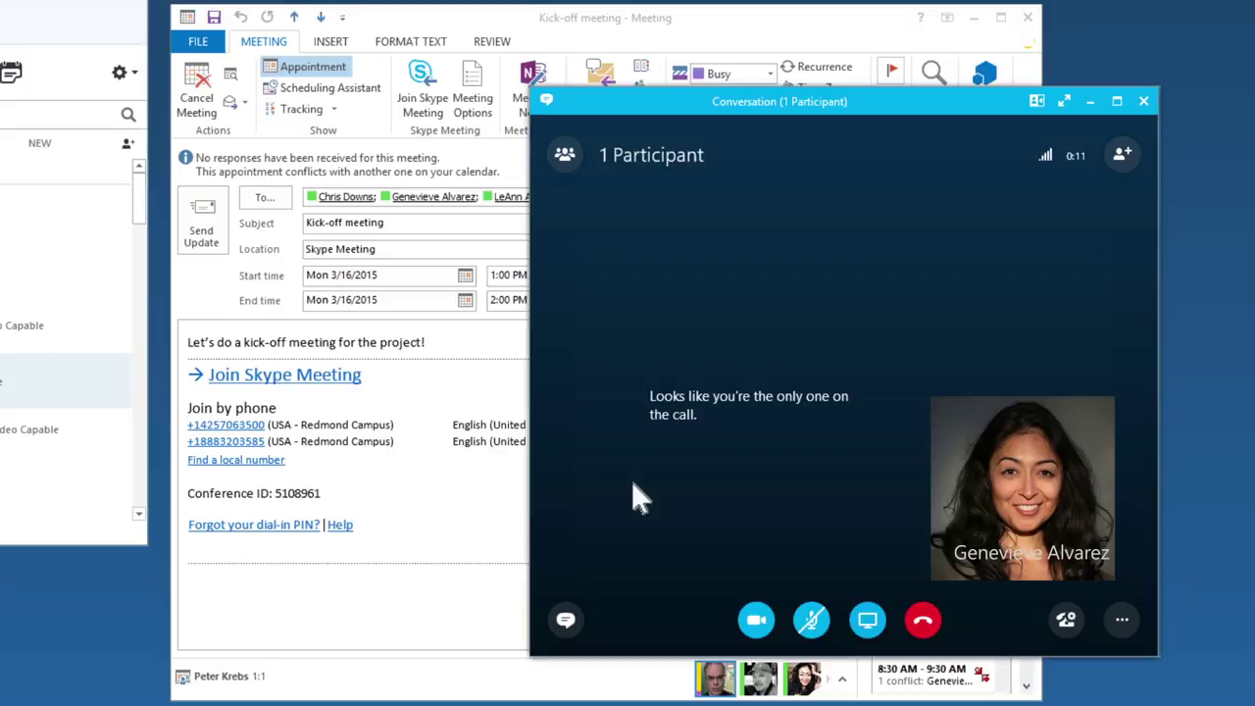
Step: Choose Start Recording from the call window's More options menu
left_click(1121, 620)
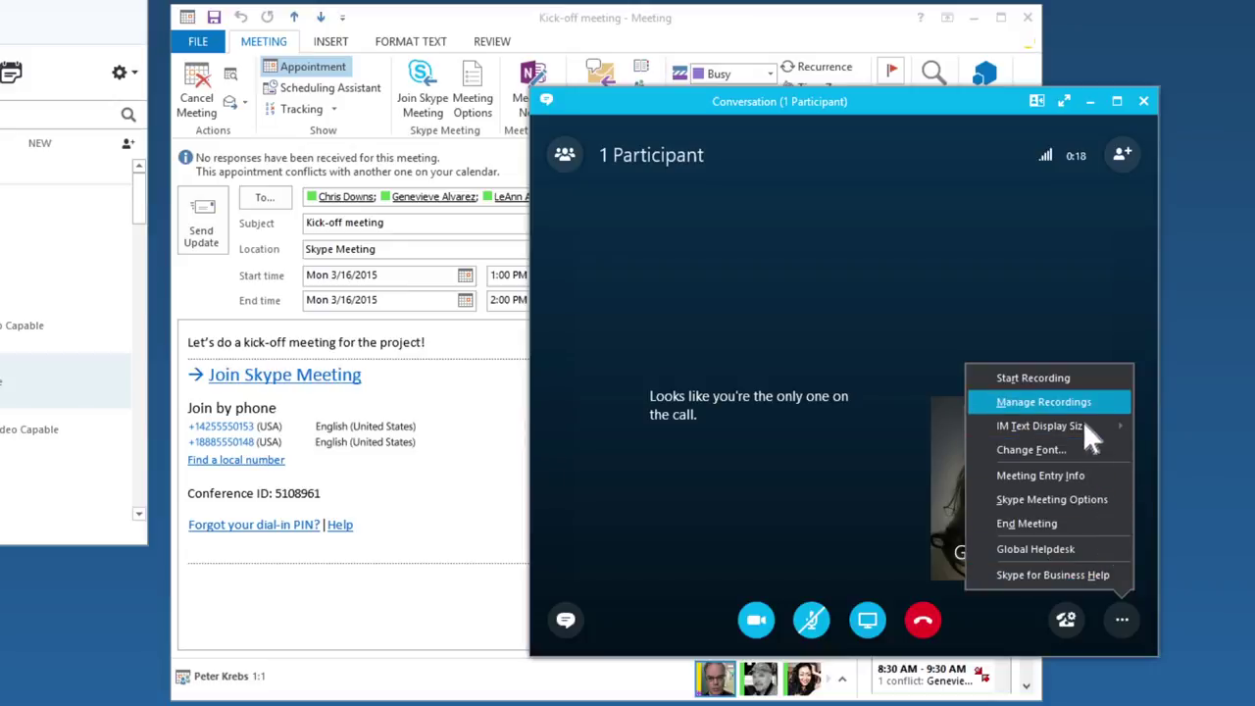
left_click(1076, 376)
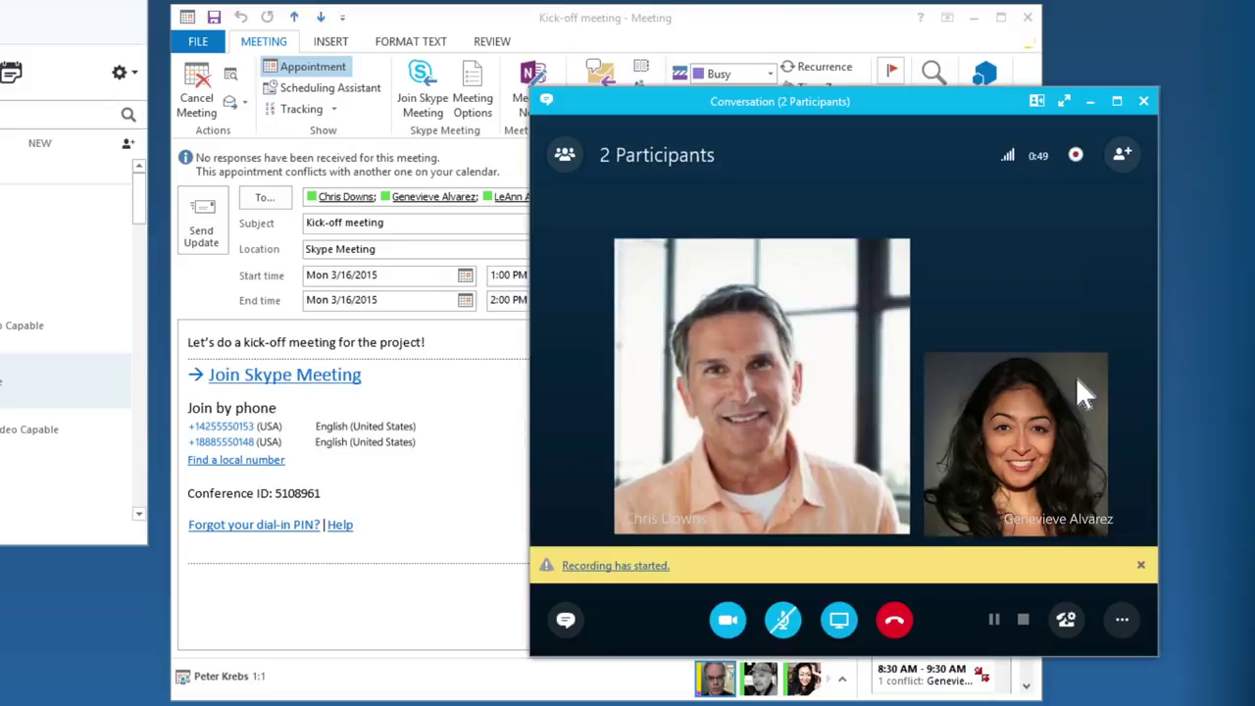